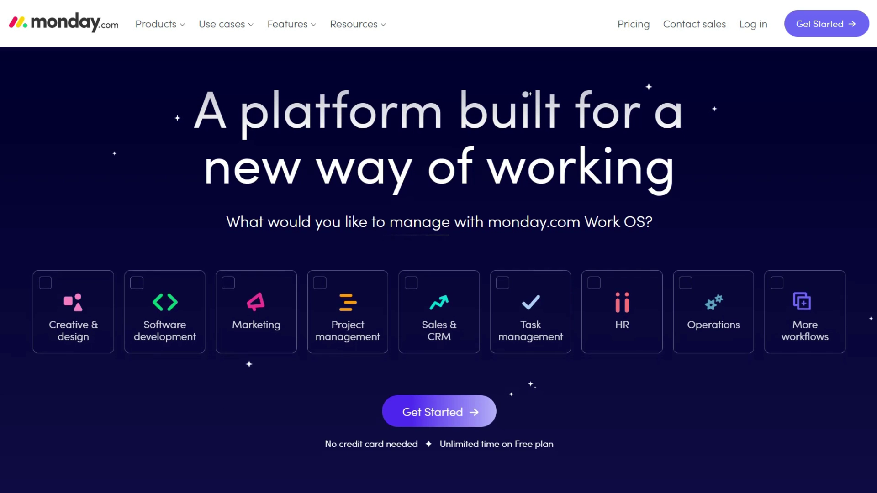
scroll(438, 270, "down", 1)
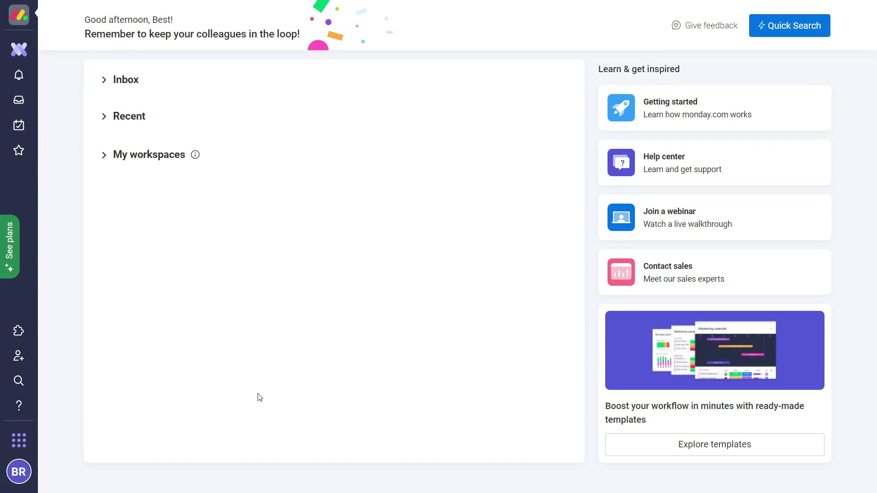
Step: Switch the interface theme to Dark, then back to Light
left_click(18, 472)
mouse_move(280, 391)
left_click(332, 414)
left_click(19, 472)
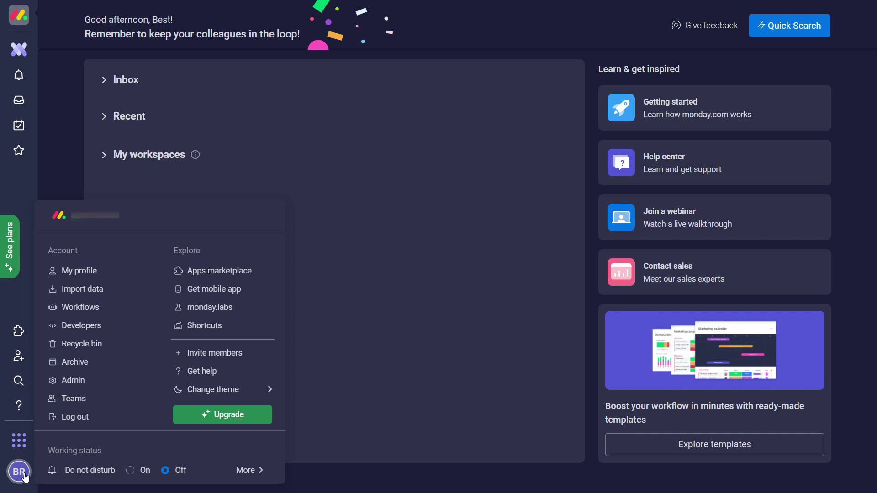
mouse_move(210, 395)
left_click(313, 396)
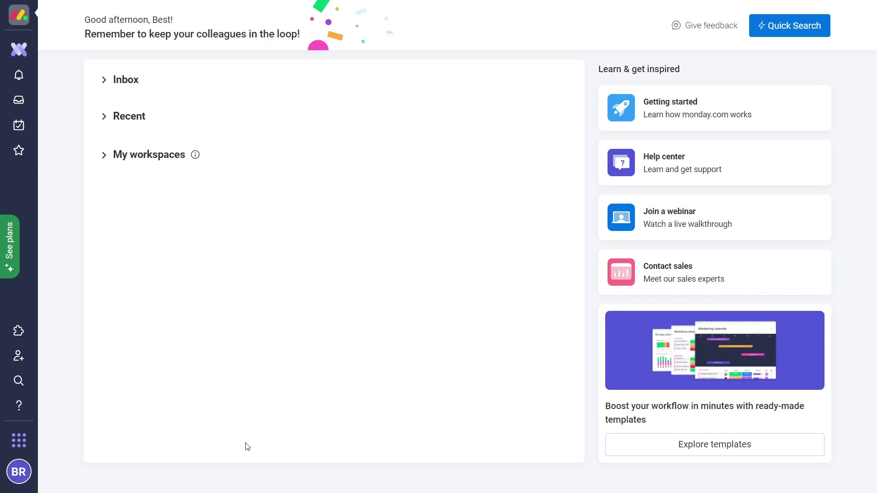
Step: On My profile, review the Working status and Notifications settings
left_click(19, 472)
left_click(91, 269)
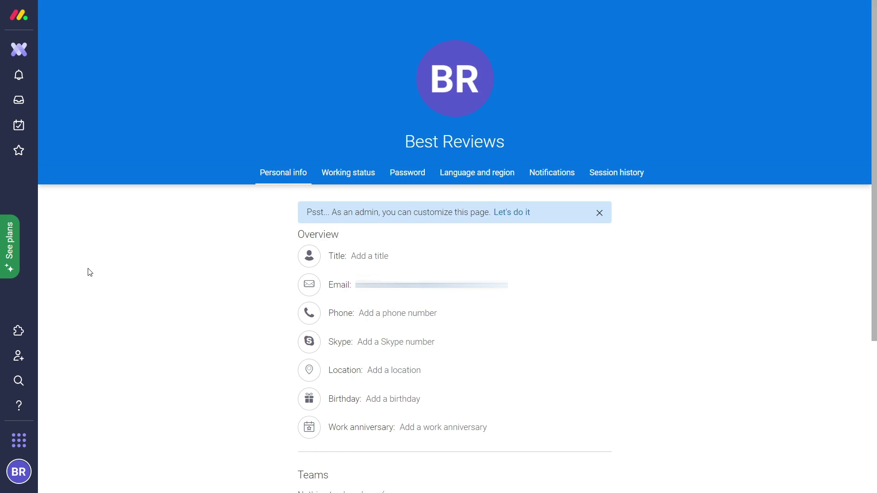
left_click(364, 173)
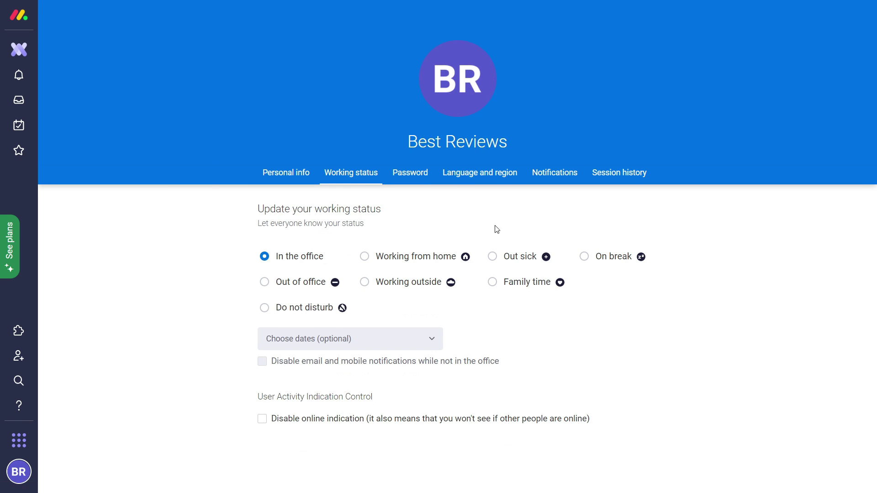
left_click(564, 178)
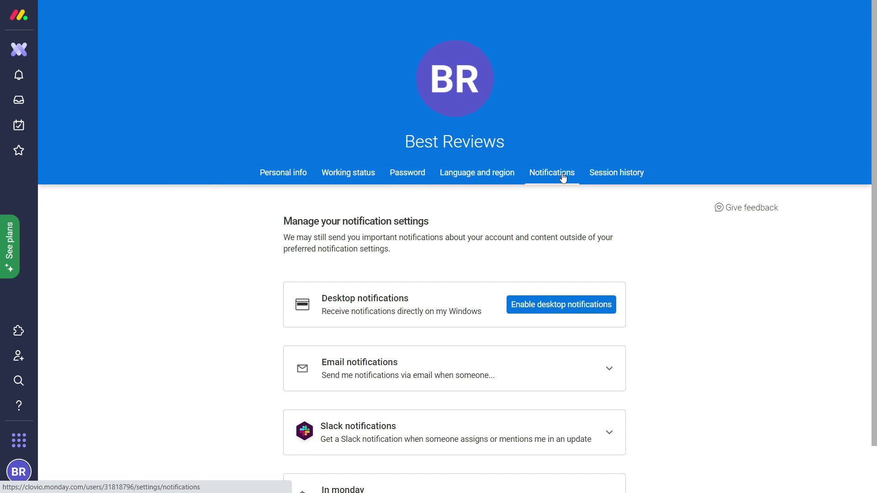
Step: Paste an invitee's e-mail into the Invite members dialog, then close it
left_click(22, 473)
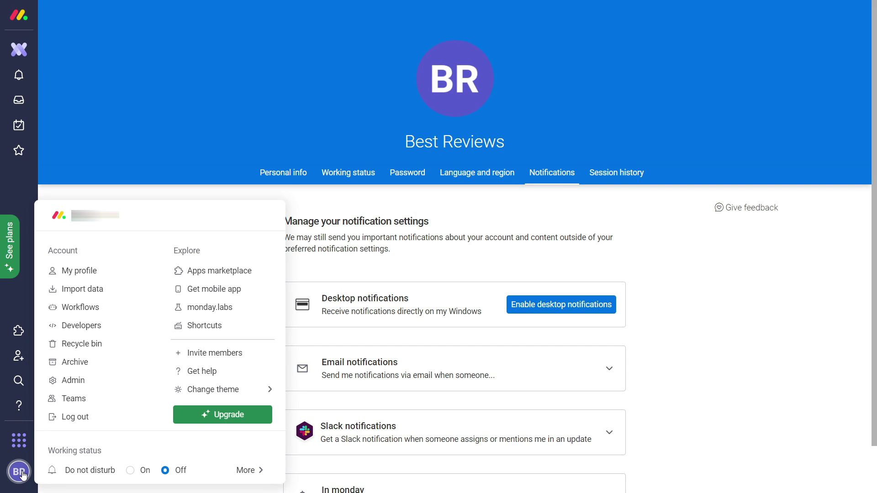
left_click(224, 354)
left_click_drag(311, 198, 525, 197)
left_click(400, 297)
key("ctrl+v")
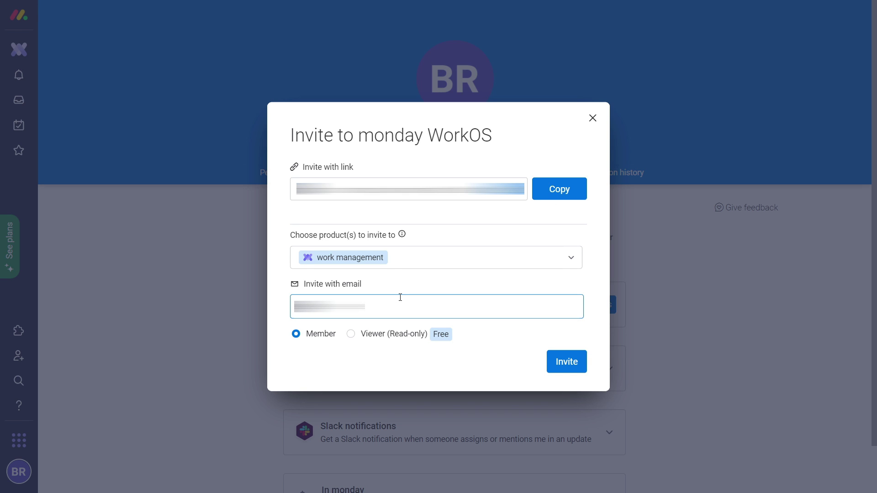
left_click(592, 118)
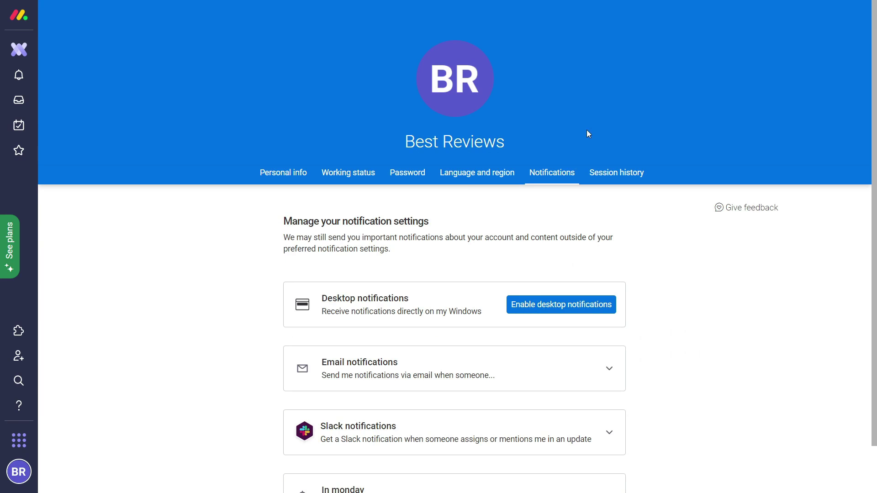
Step: Import the monday.com Video Review Excel spreadsheet and start customizing the new board
left_click(19, 478)
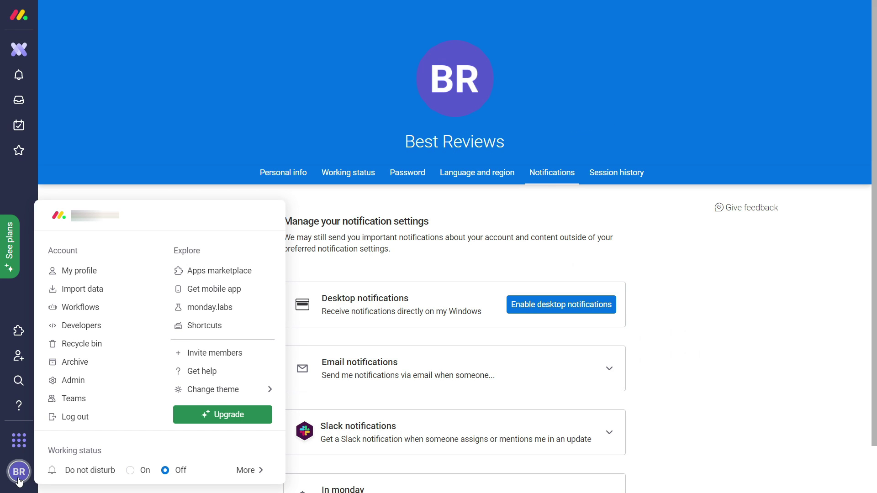
left_click(102, 289)
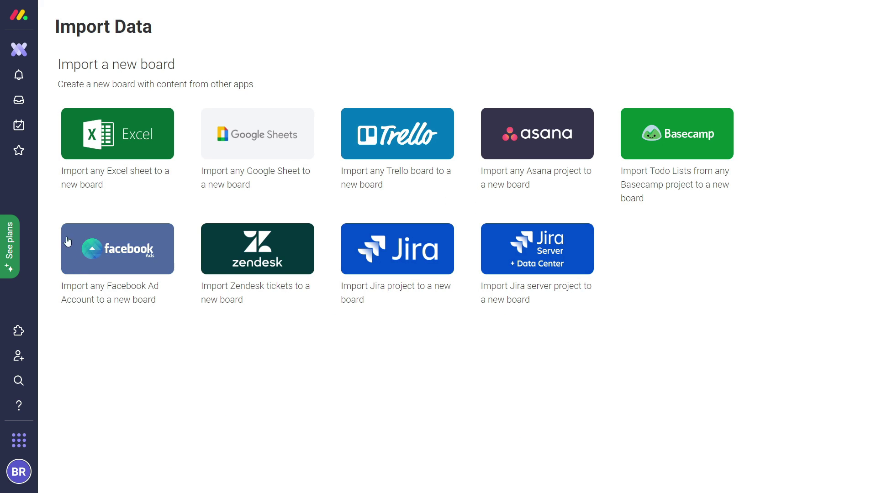
left_click(146, 153)
left_click(463, 280)
left_click(137, 84)
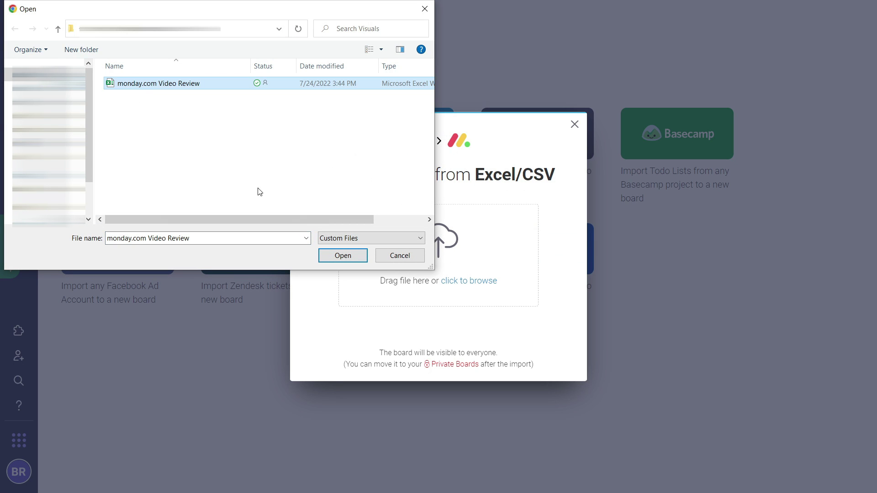
left_click(342, 255)
left_click(425, 291)
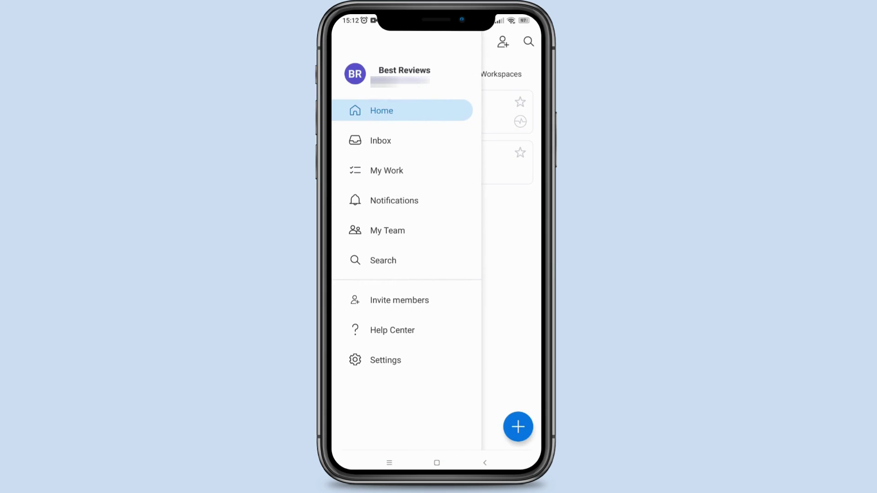
Step: In the mobile app, view My Work and My Team, then scroll the Settings list
left_click(387, 170)
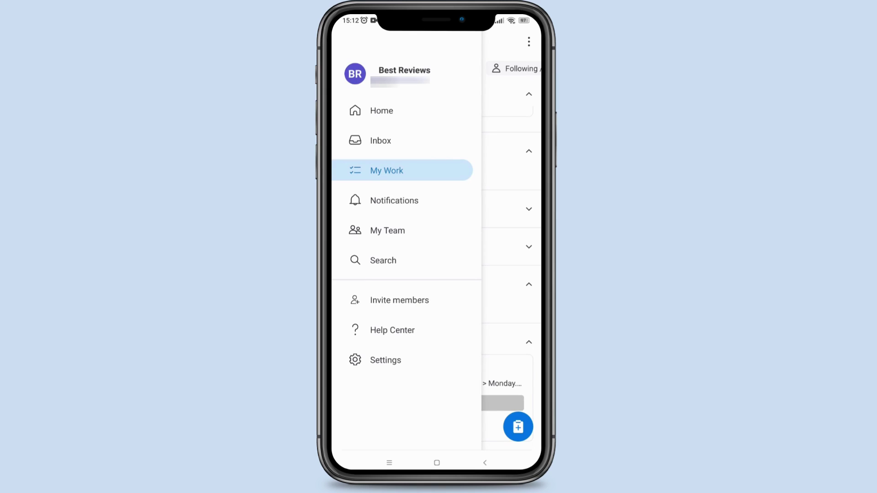
left_click(387, 230)
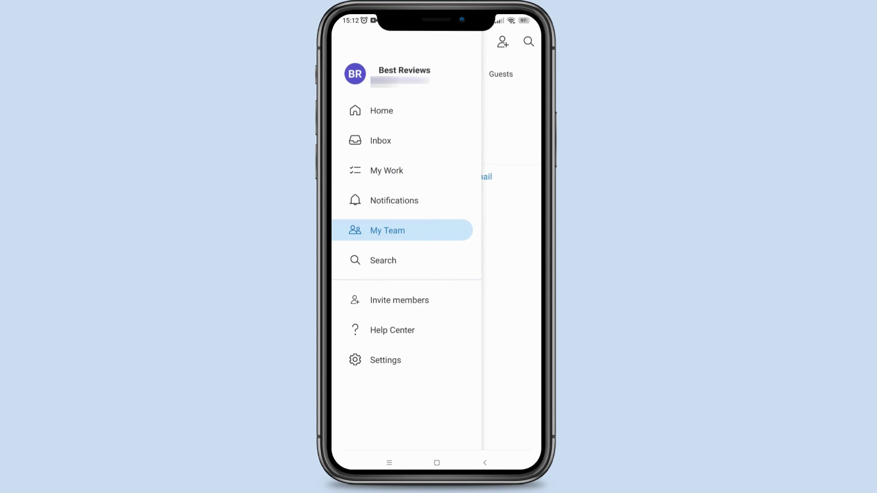
left_click(386, 360)
scroll(436, 274, "down", 2)
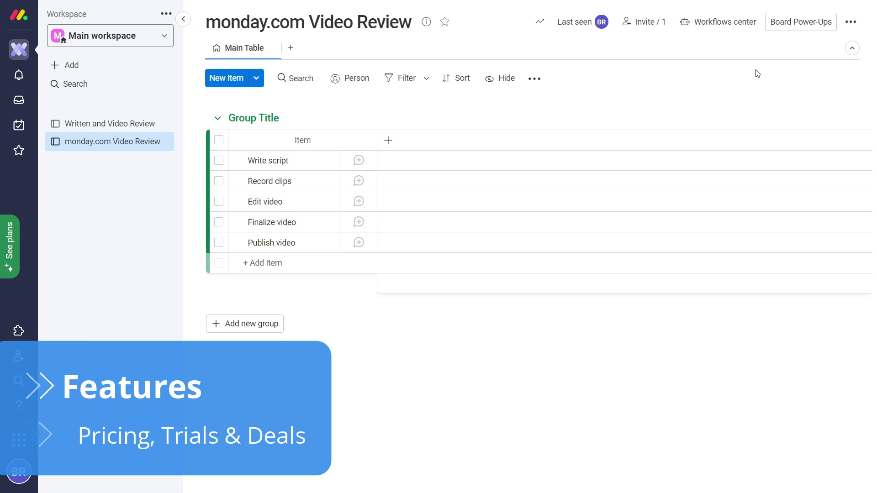
Step: Create a new board named monday.com Video Review that manages Tasks
left_click(105, 68)
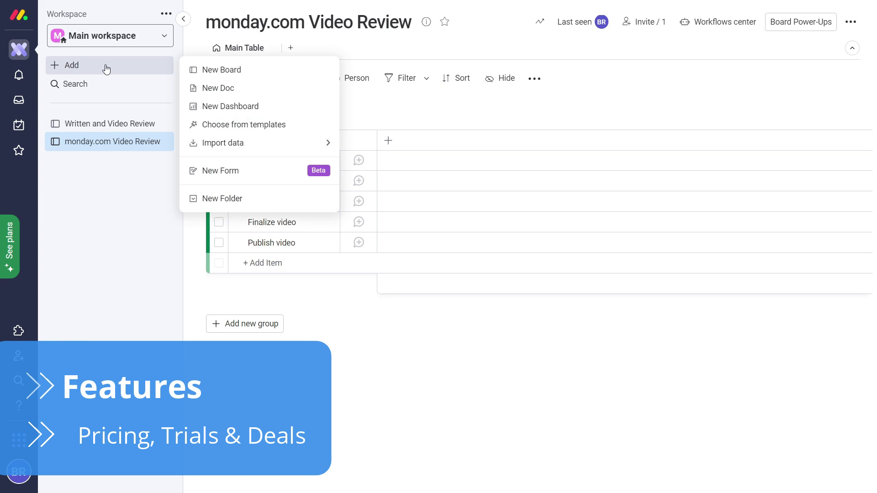
left_click(215, 69)
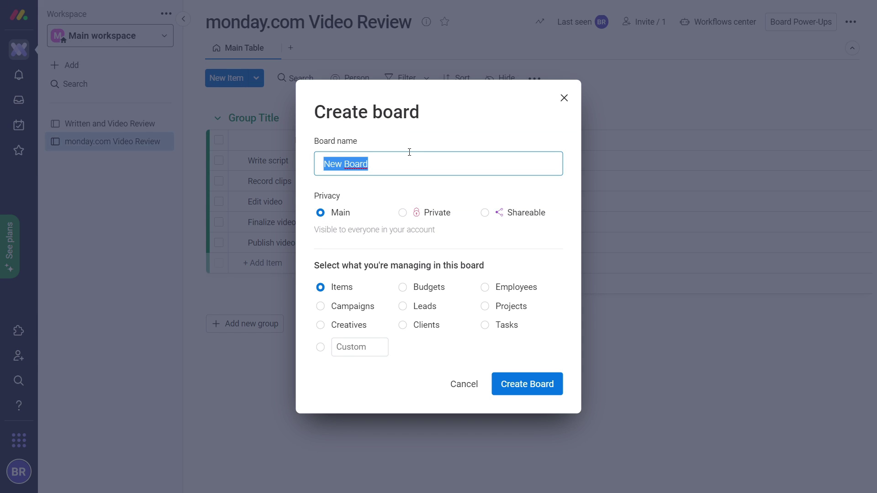
type("monday.com Video Review")
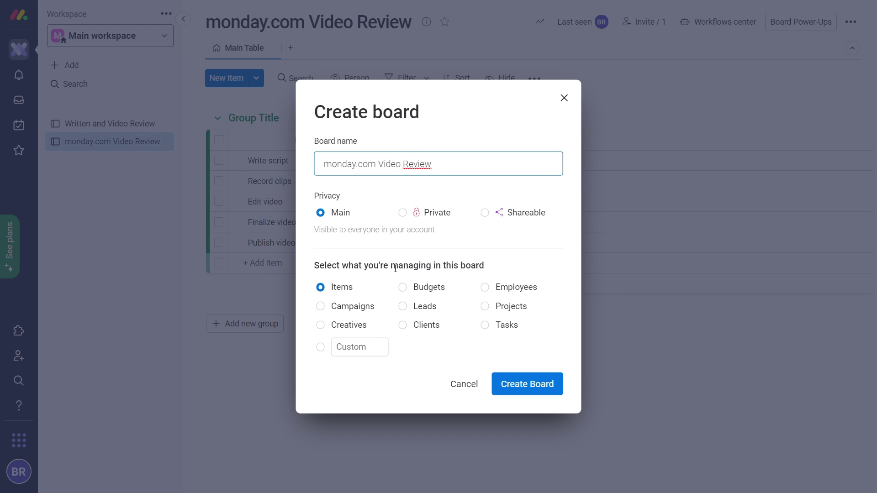
left_click(403, 287)
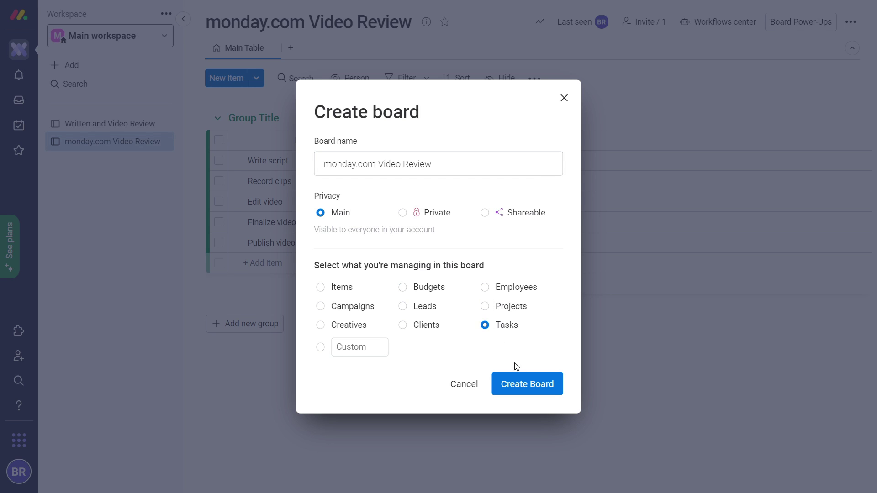
left_click(530, 388)
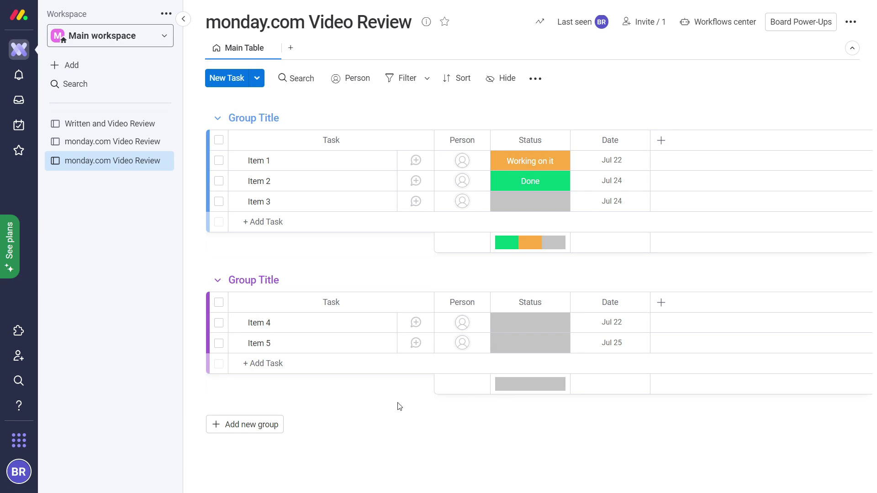
Step: Collapse both groups, add a monday.com Review group with a Video Review task
left_click(218, 281)
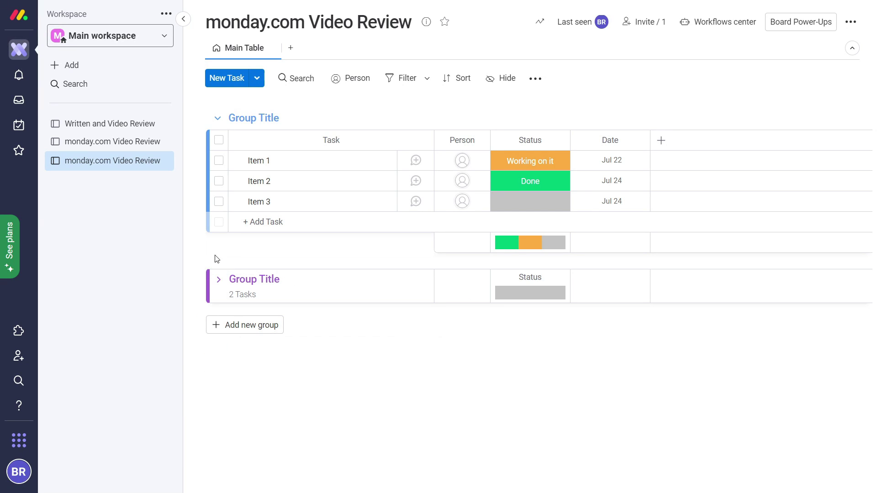
left_click(218, 119)
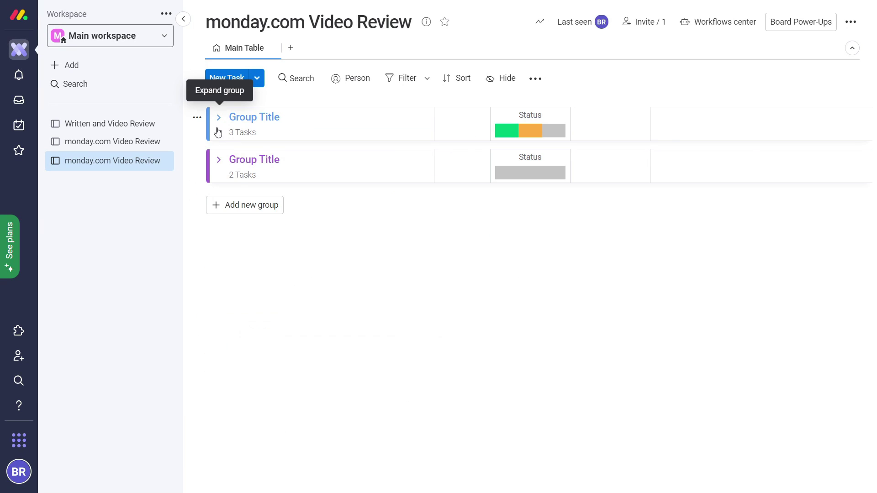
left_click(255, 207)
left_click(270, 211)
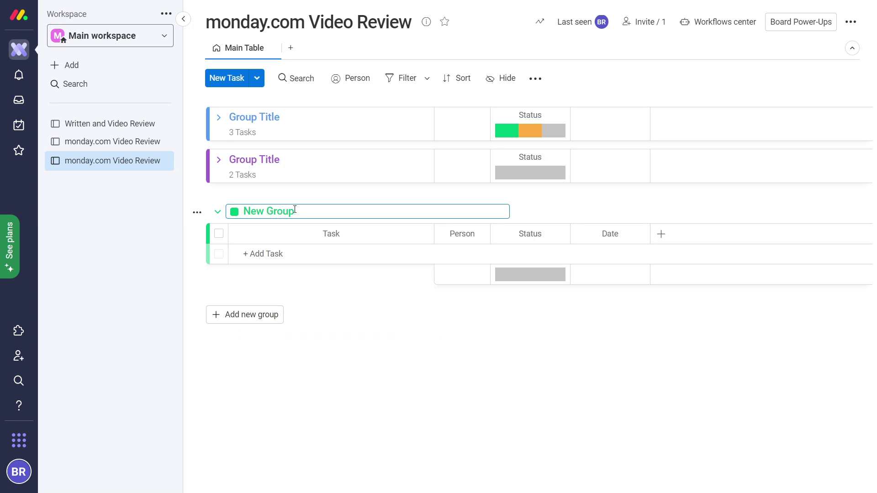
left_click_drag(295, 209, 234, 210)
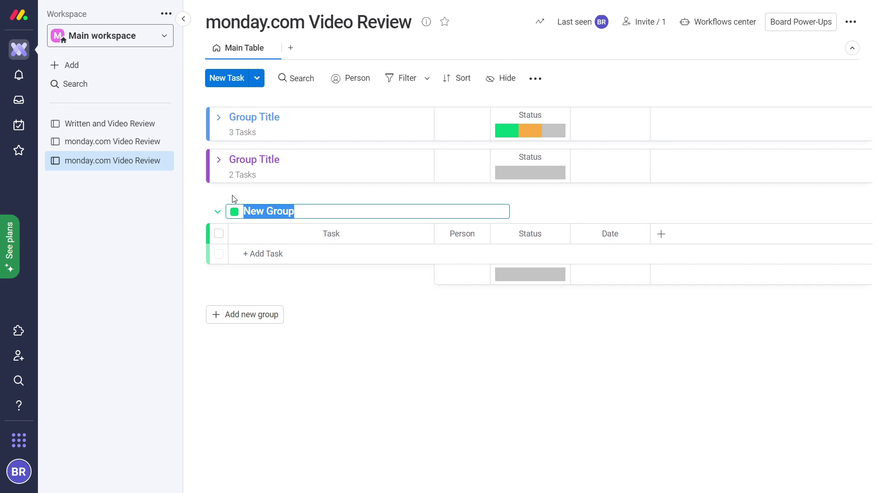
type("monday.com Review")
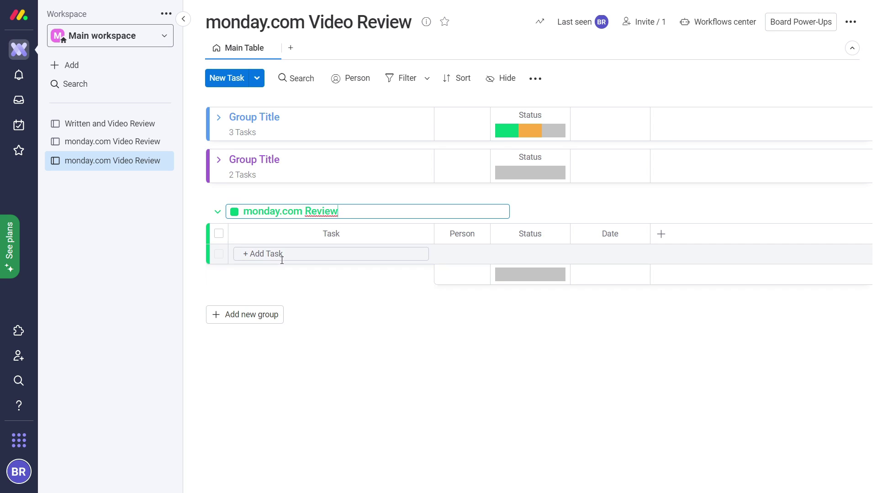
left_click(283, 255)
type("Video Review")
key("Return")
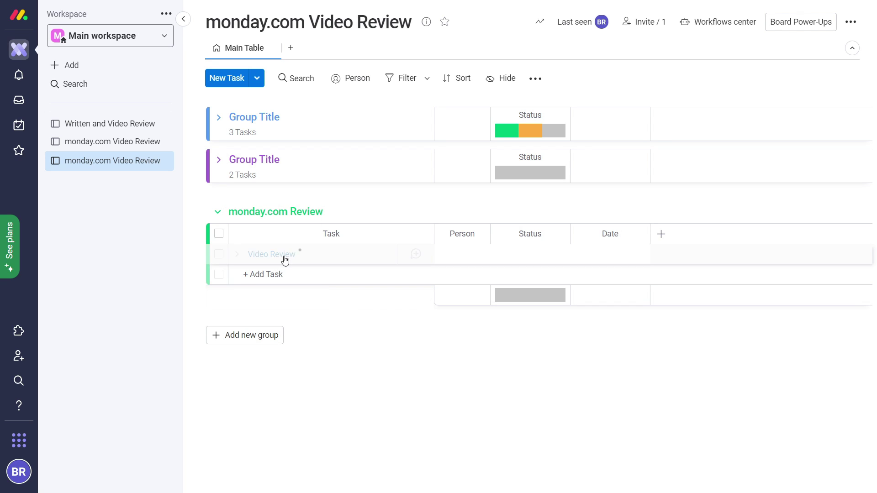
Step: Add subitems Write Script and Edit Script under Video Review
left_click(238, 257)
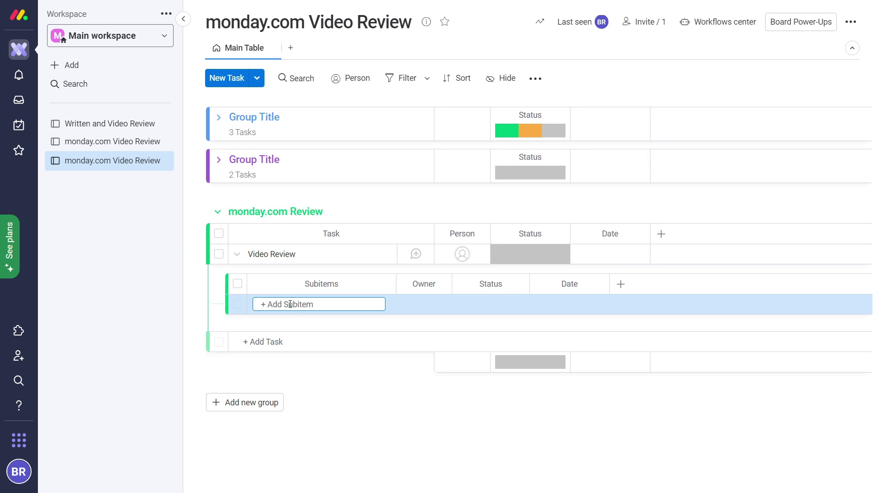
type("Write Script")
key("Return")
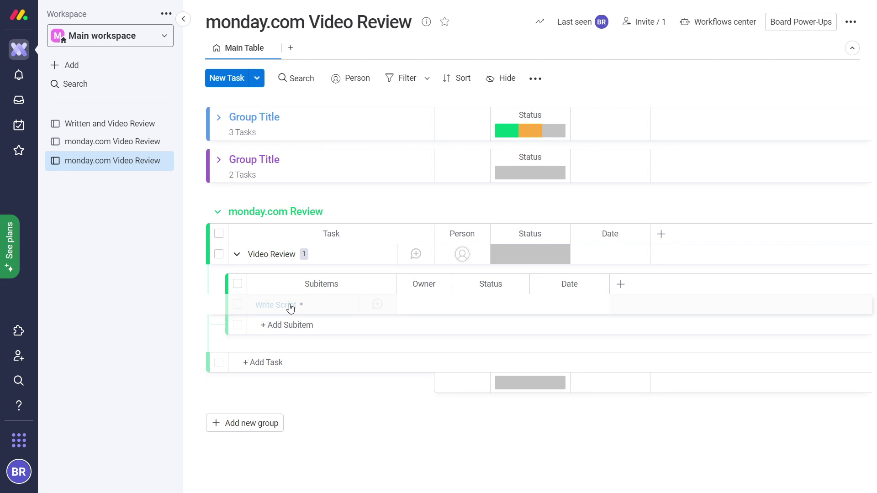
left_click(292, 325)
type("Edit Script")
key("Return")
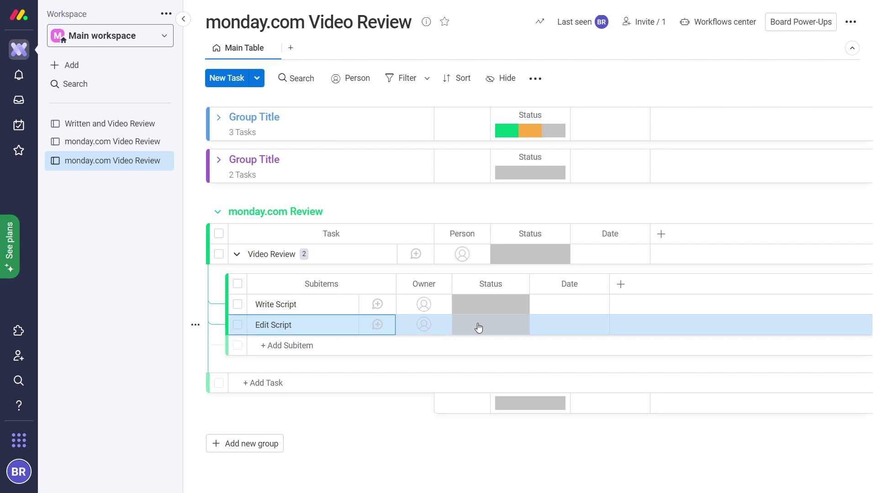
Step: Set Write Script's status to Working on it and its date to Jul 27
left_click(500, 306)
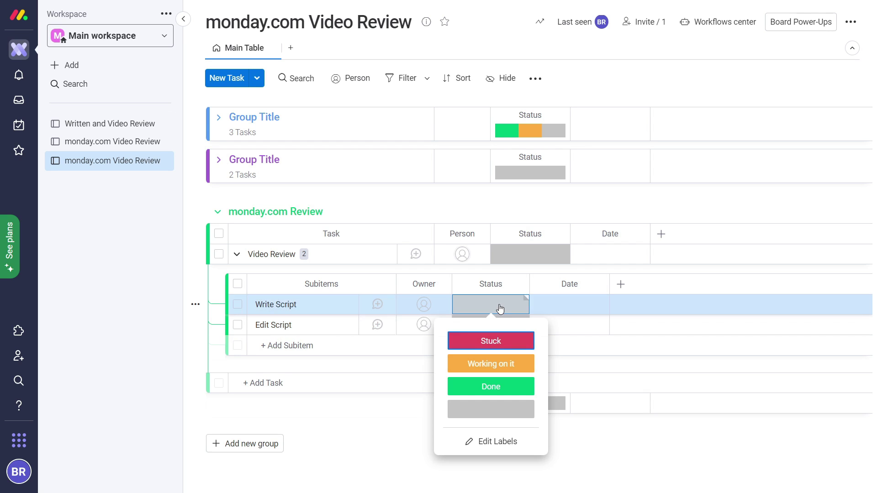
left_click(510, 365)
left_click(572, 304)
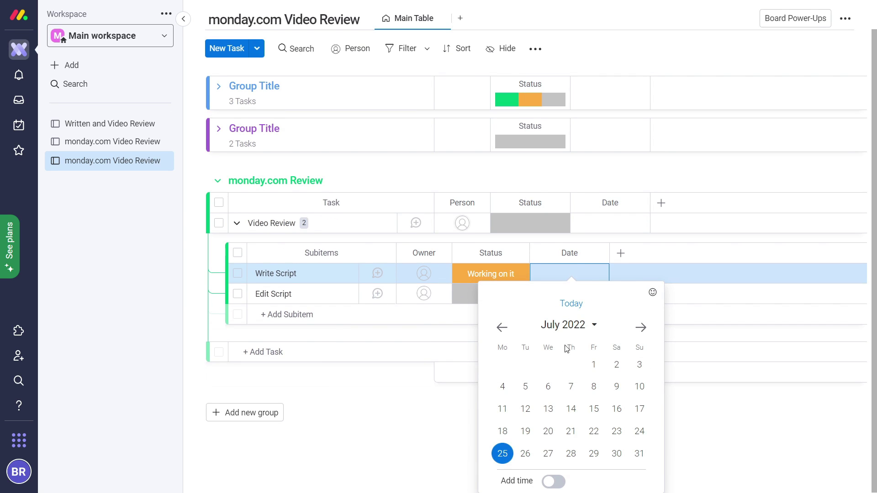
left_click(549, 453)
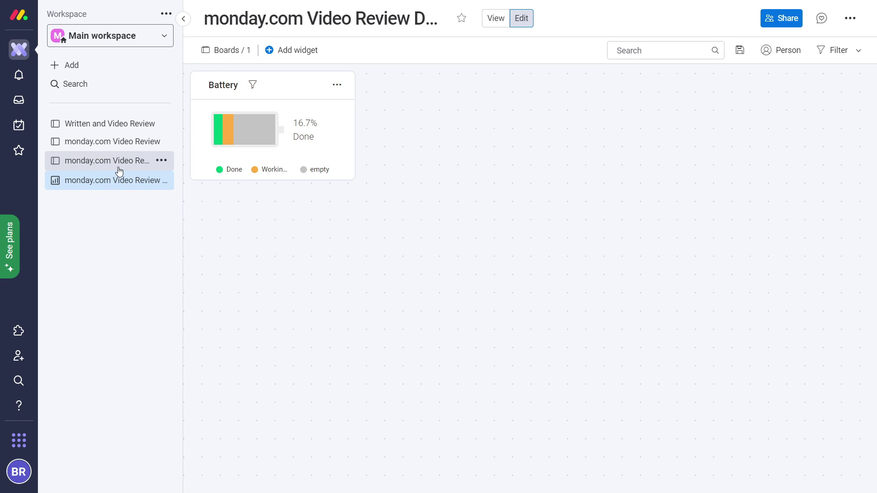
left_click(116, 161)
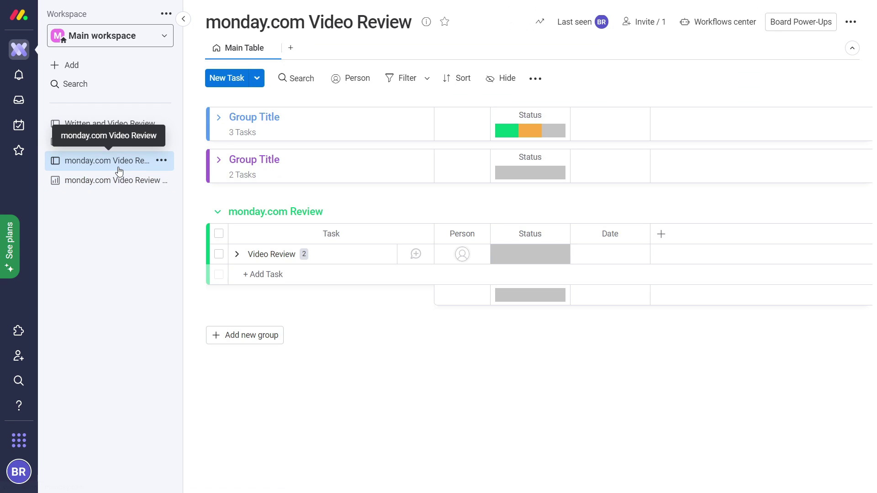
Step: Add a Gantt view from More views, charting Write Script (Jul 27) and Edit Script (Jul 29)
left_click(291, 48)
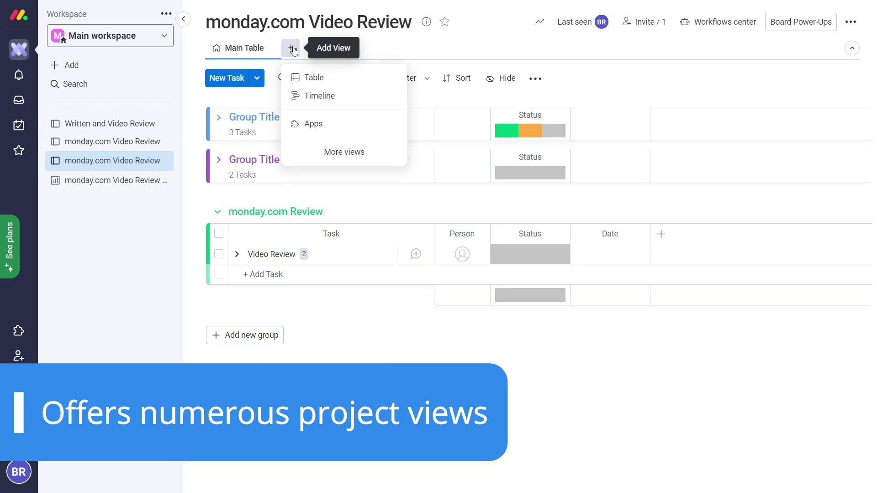
left_click(329, 158)
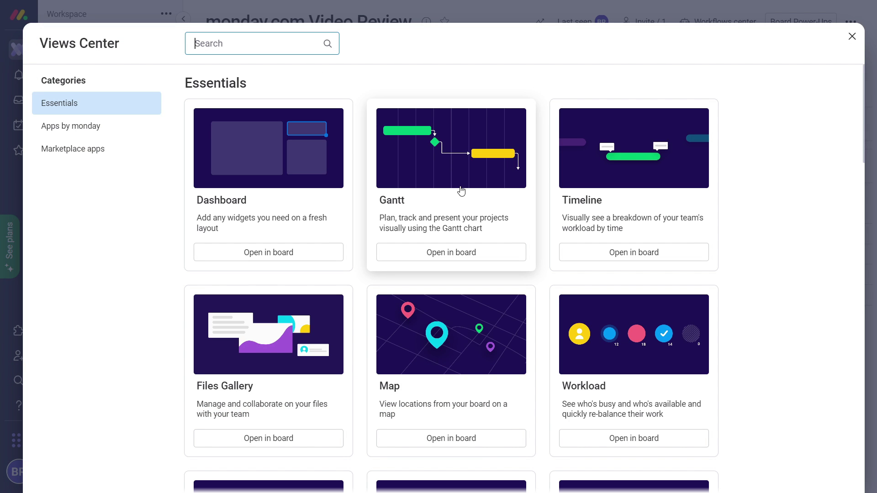
left_click(462, 191)
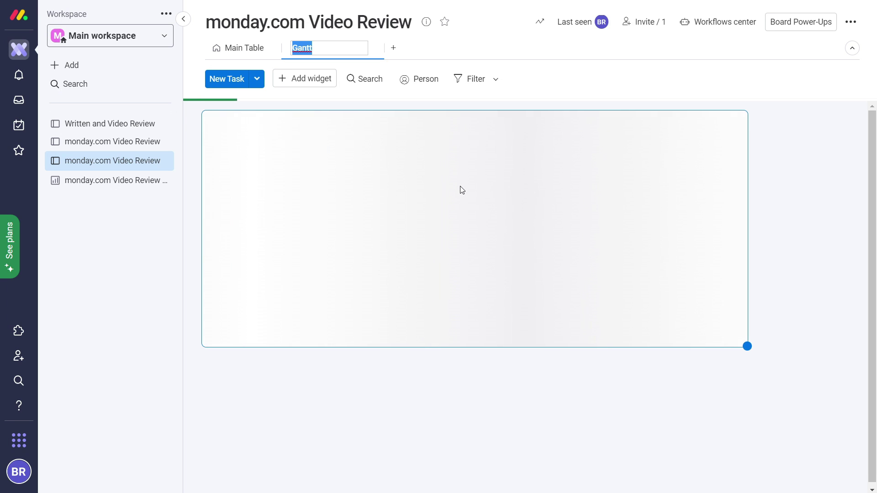
scroll(372, 228, "down", 3)
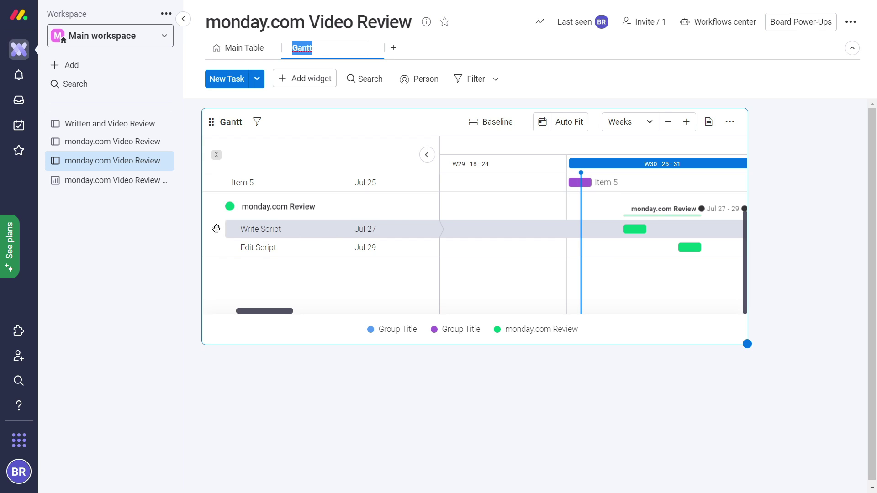
Step: Check the My Work overview of overdue items, then return to the board's Gantt view
left_click(22, 130)
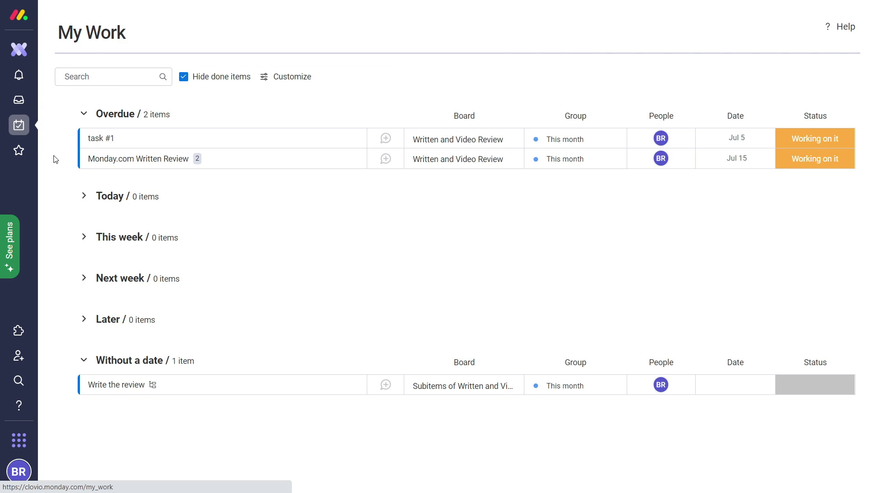
left_click(20, 51)
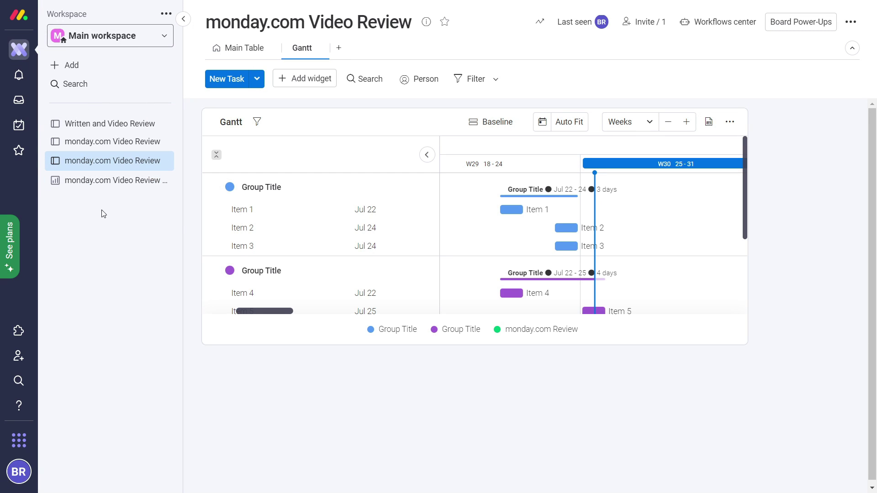
Step: On the Main Table, assign the team member to Video Review and as Write Script's owner
left_click(243, 46)
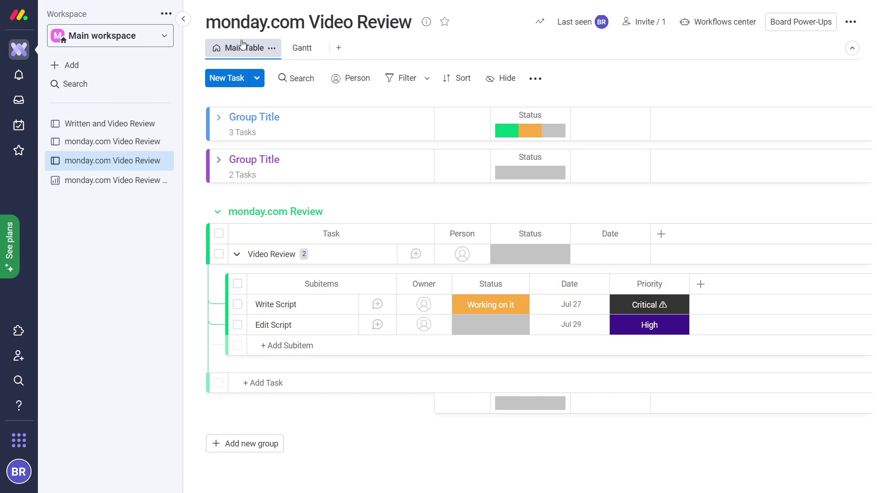
left_click(460, 255)
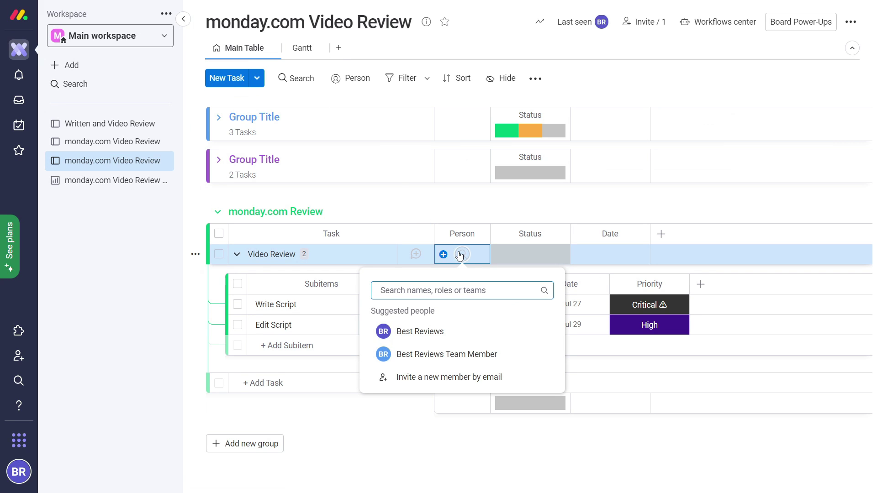
left_click(450, 352)
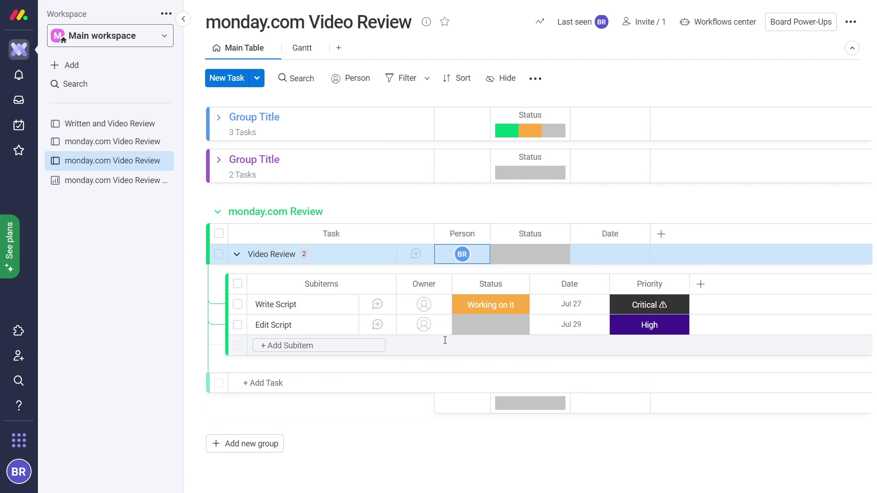
left_click(433, 308)
left_click(437, 404)
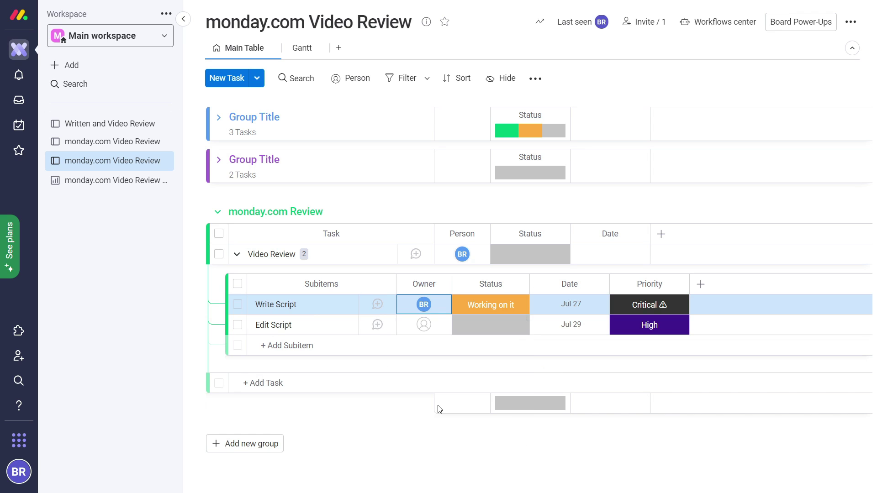
left_click(433, 331)
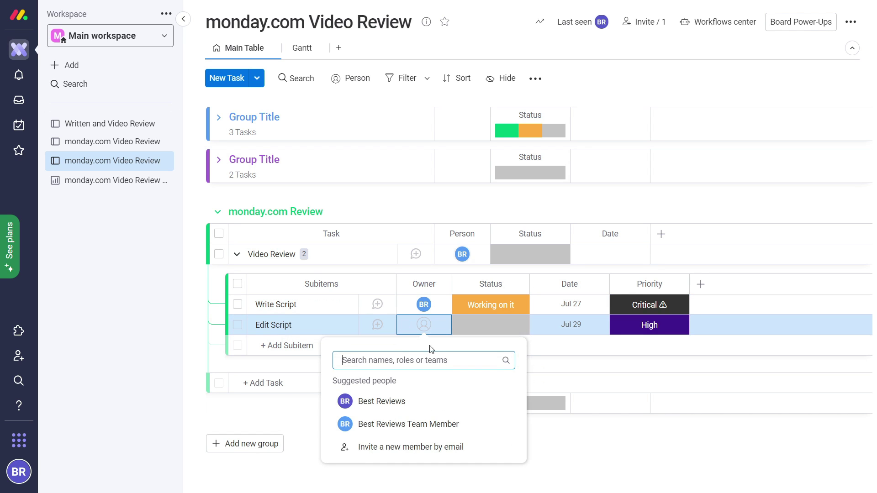
left_click(413, 404)
left_click(336, 306)
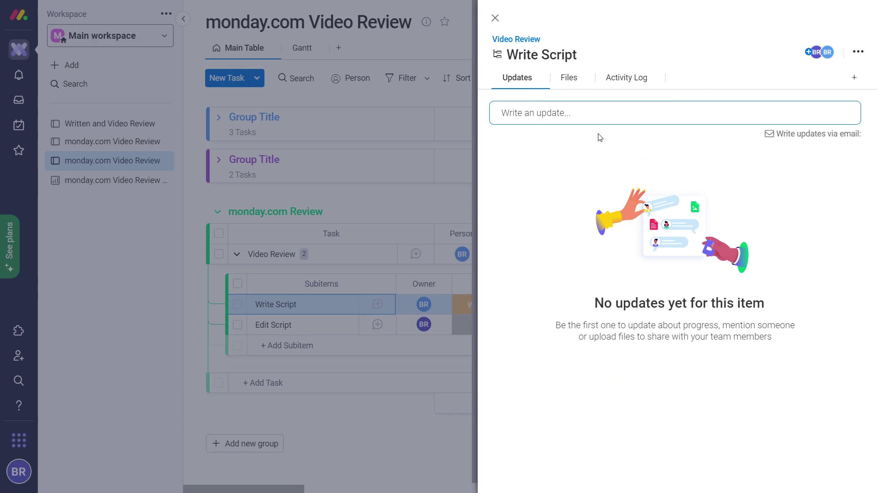
left_click(594, 114)
type("@")
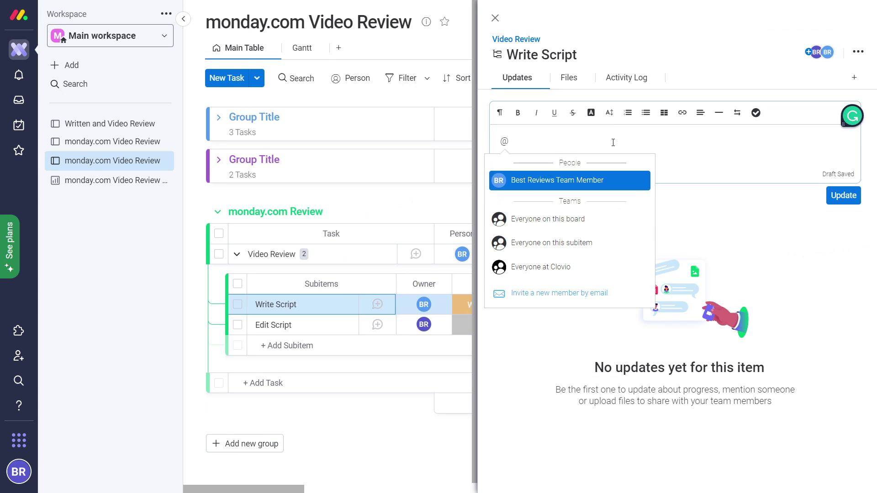
left_click(611, 180)
type("Please finish the scrip")
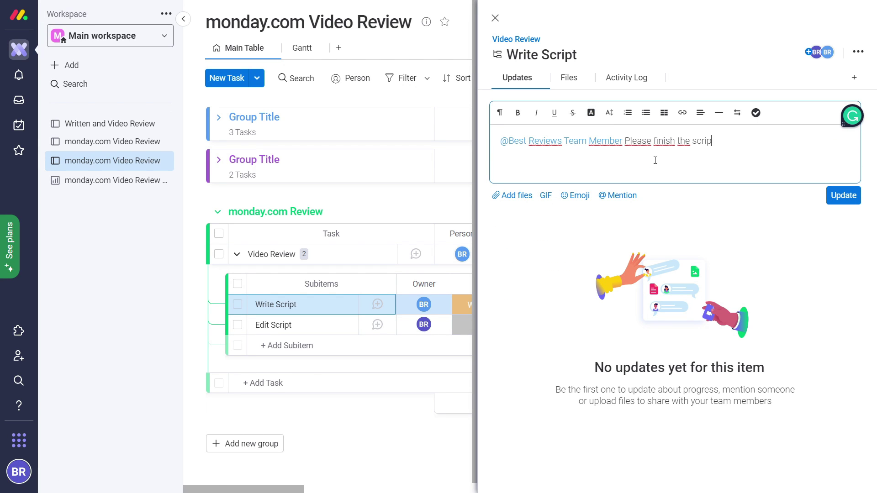
type("t as soon as possible!")
left_click(843, 196)
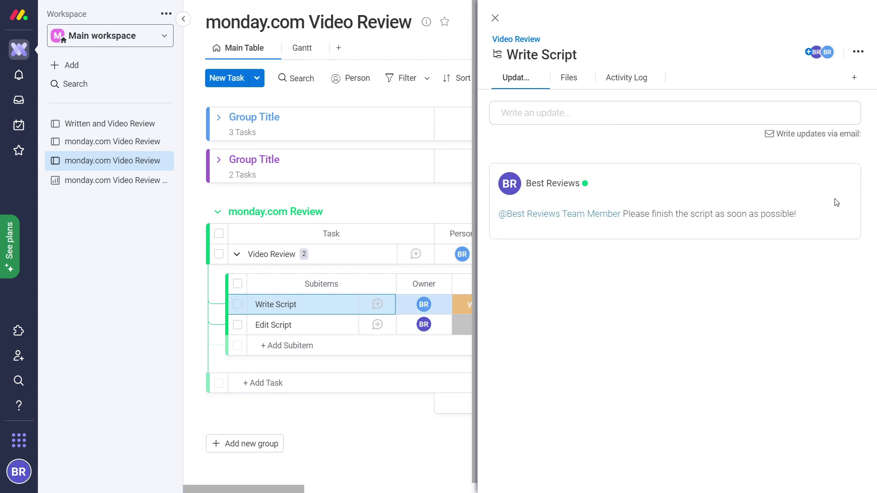
Step: Post a mention reply 'Hurry up! :)' and view Write Script's activity log
left_click(731, 267)
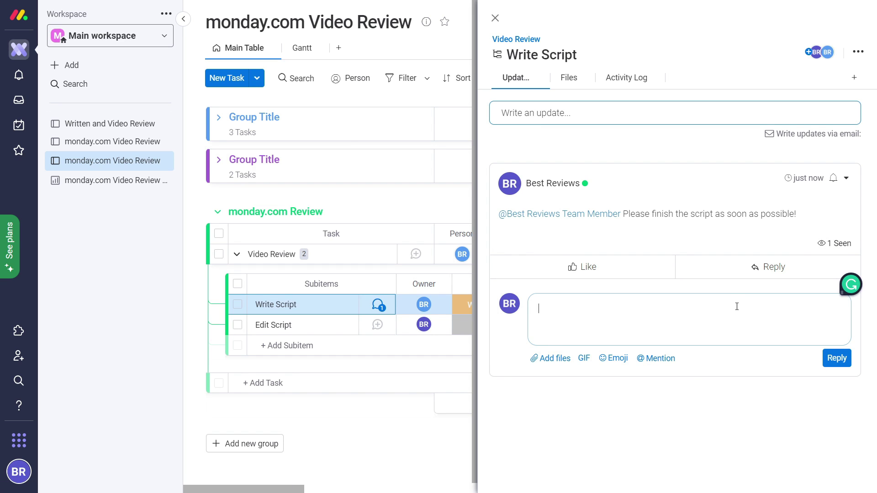
type("@")
left_click(666, 346)
type("Hurry up! :)")
left_click(836, 358)
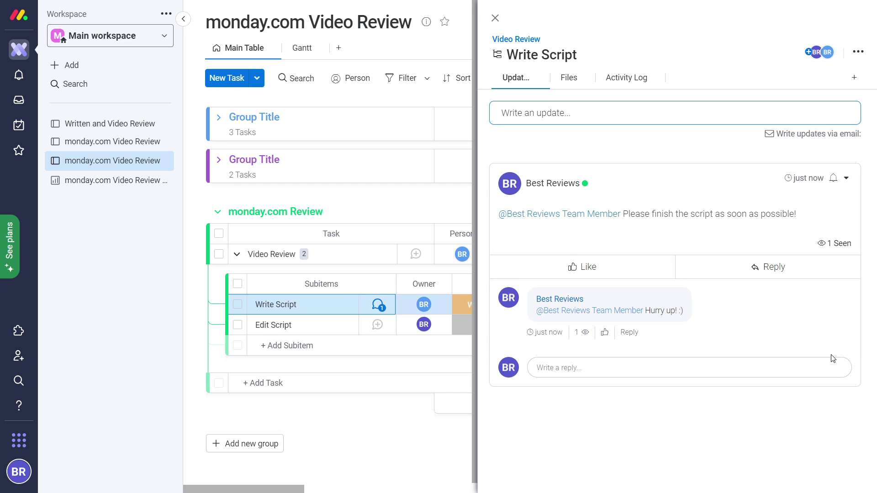
left_click(633, 88)
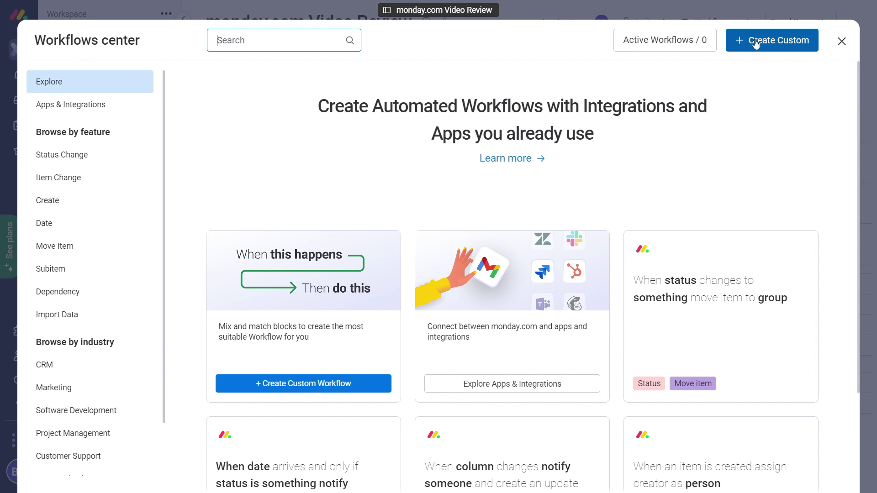
Step: Start a custom automation triggered when the subitem Priority status changes to High
left_click(756, 47)
left_click(320, 129)
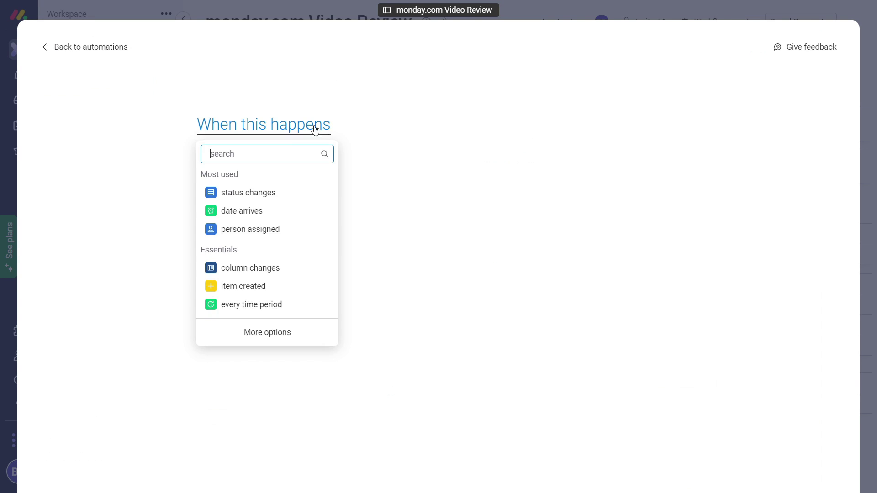
left_click(273, 196)
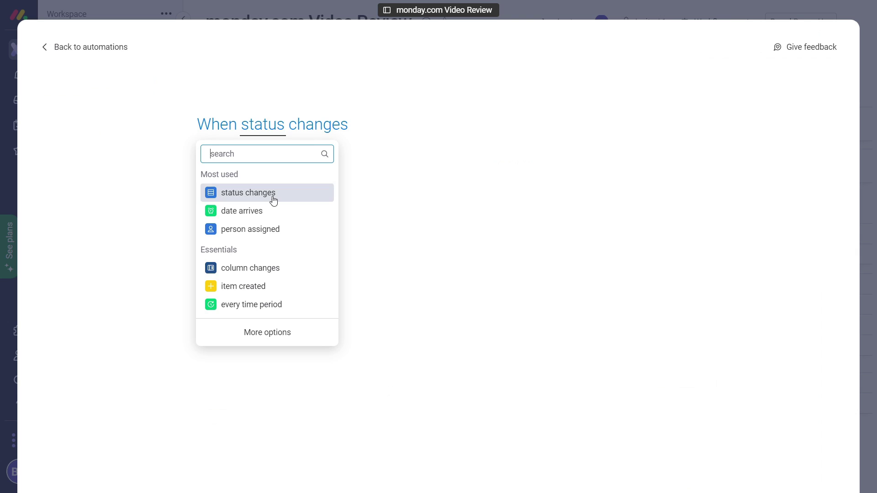
left_click(273, 130)
left_click(290, 265)
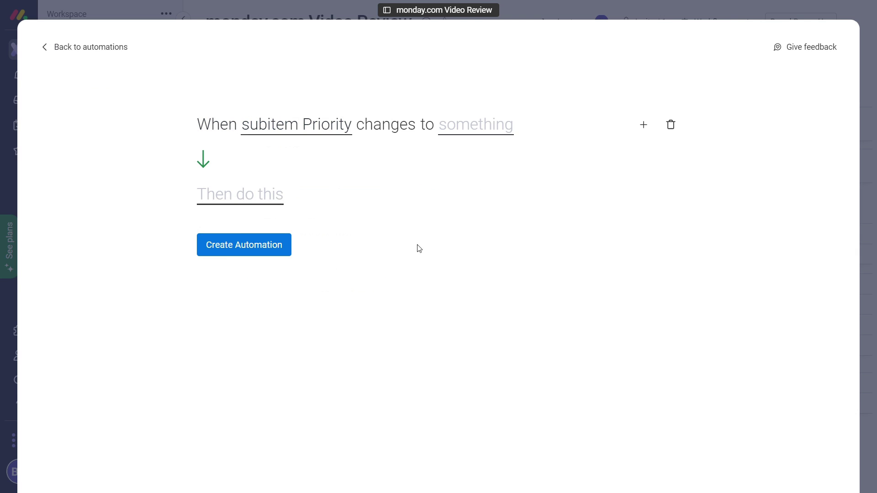
left_click(492, 134)
left_click(482, 208)
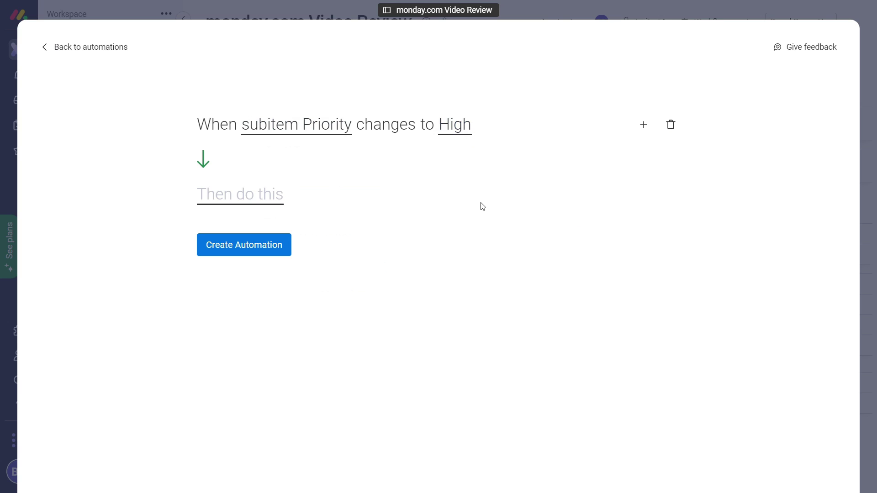
Step: Make the automation create an update saying 'Good job' and save it
left_click(264, 200)
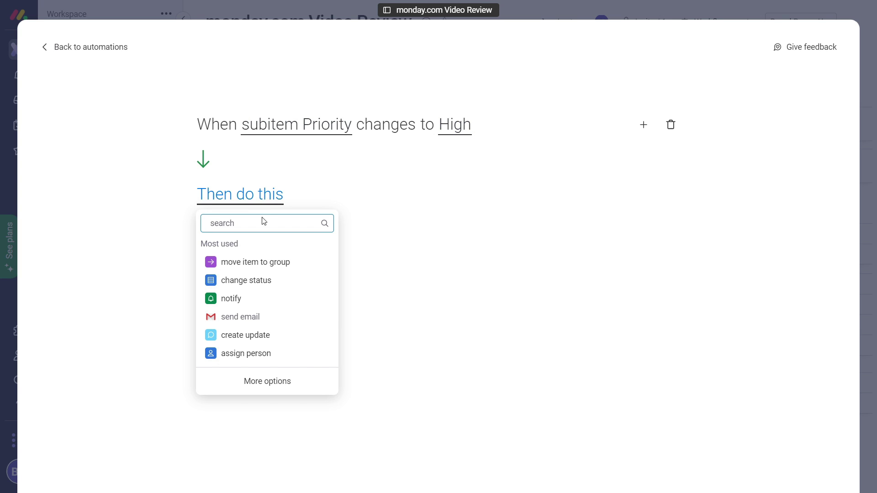
left_click(274, 335)
left_click(433, 195)
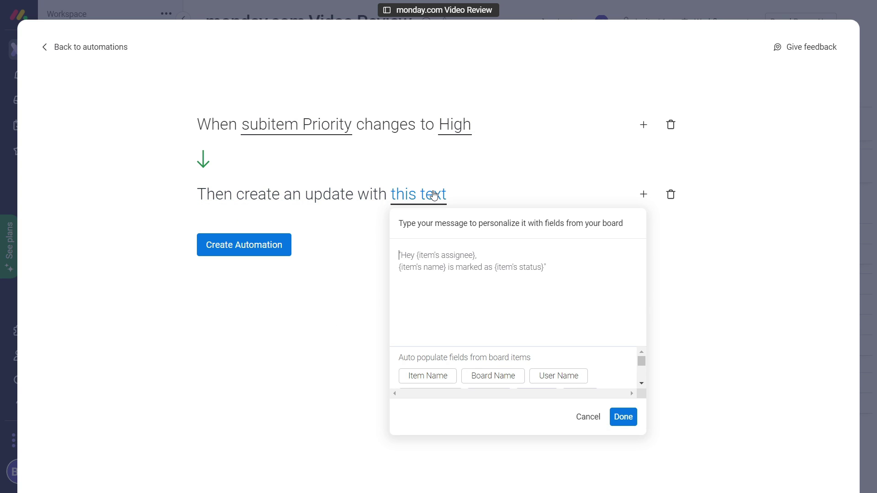
type("Good job!")
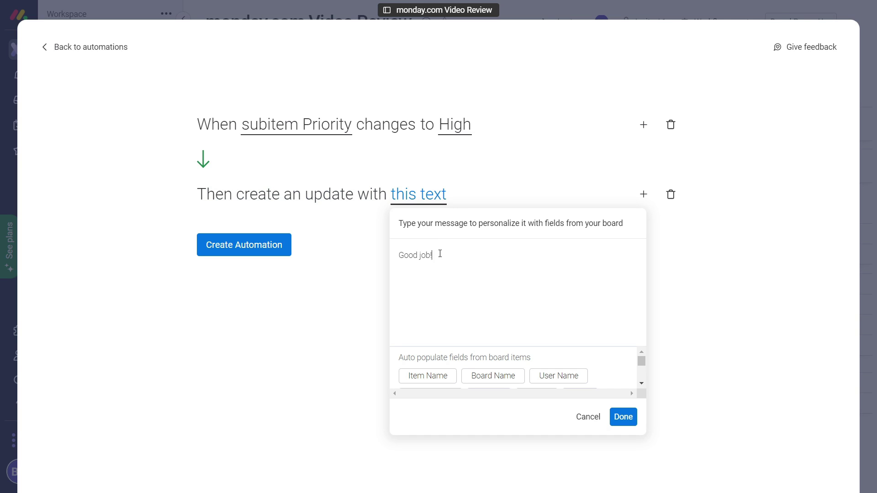
left_click(623, 415)
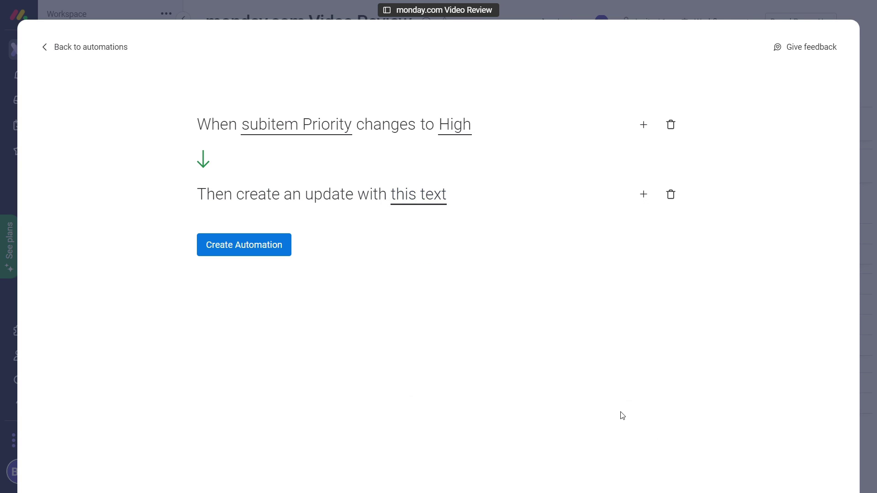
left_click(276, 252)
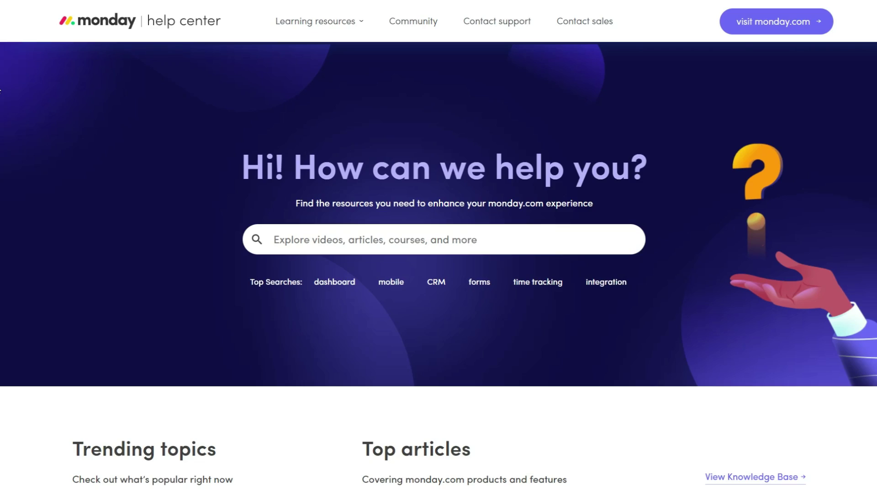
Step: Cycle the learning carousel twice back to Webinar Hub, then expand More ways to learn to show Featured videos
scroll(0, 90, "down", 10)
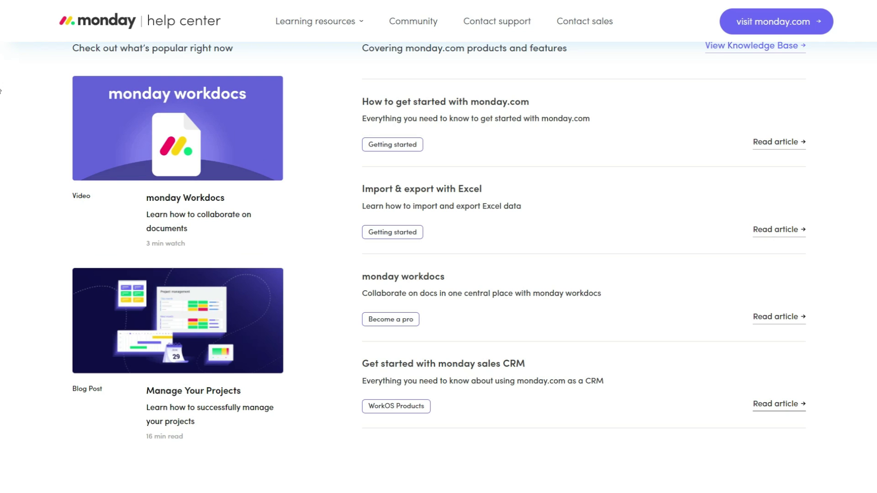
scroll(1, 90, "down", 8)
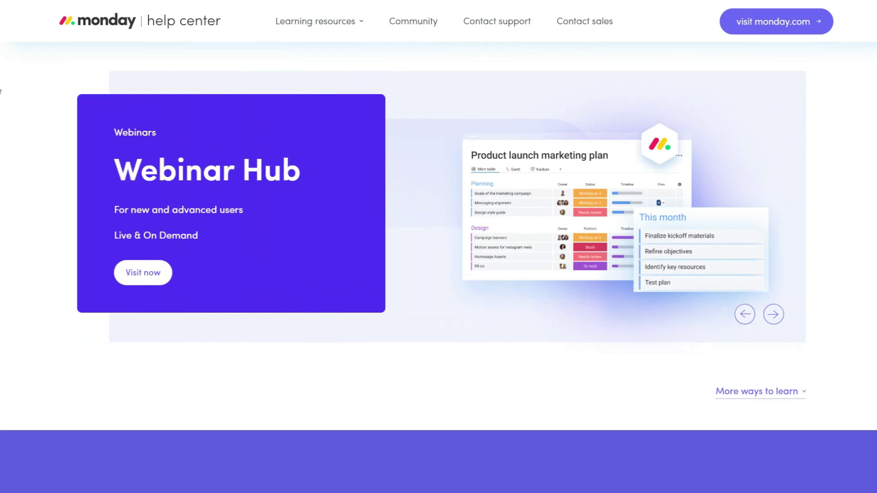
left_click(768, 315)
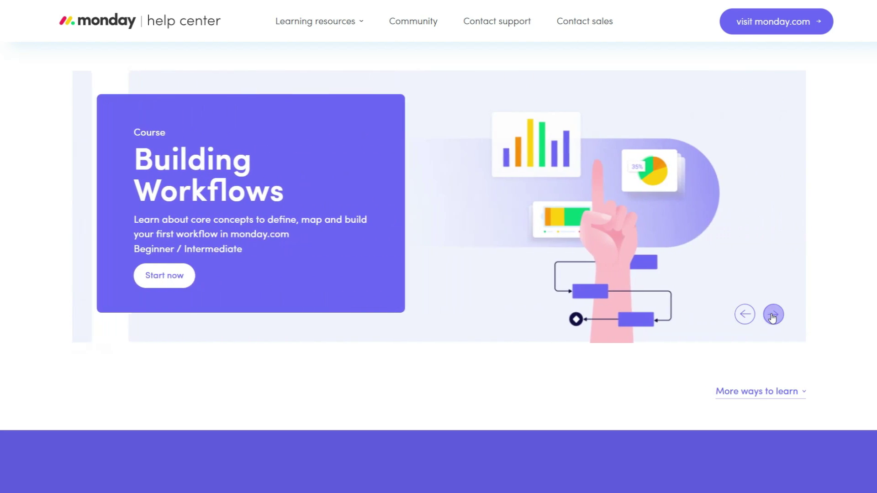
left_click(772, 316)
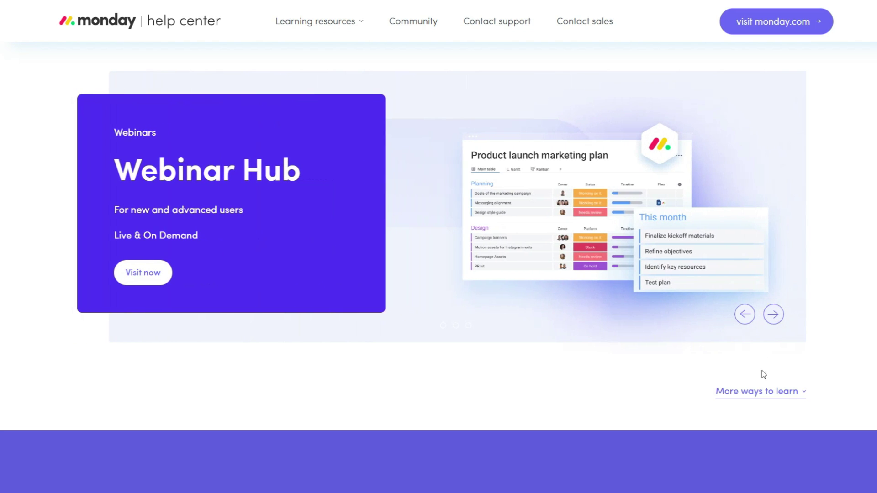
left_click(759, 391)
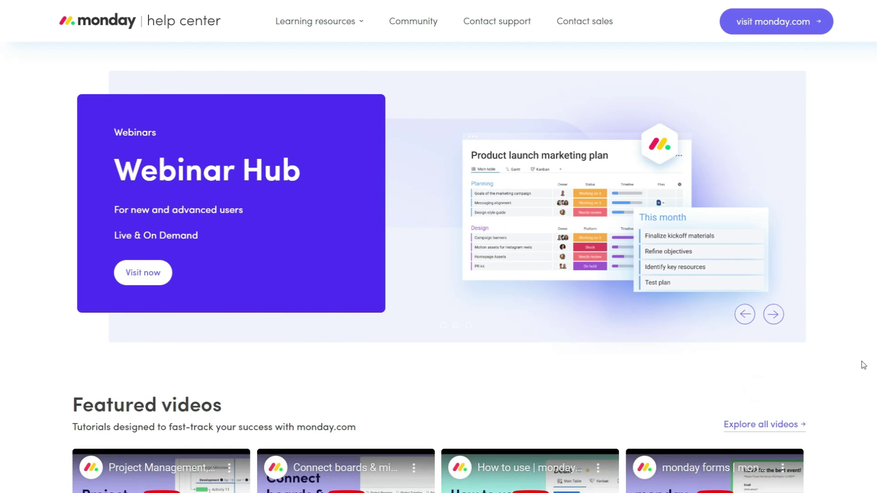
scroll(1, 364, "down", 10)
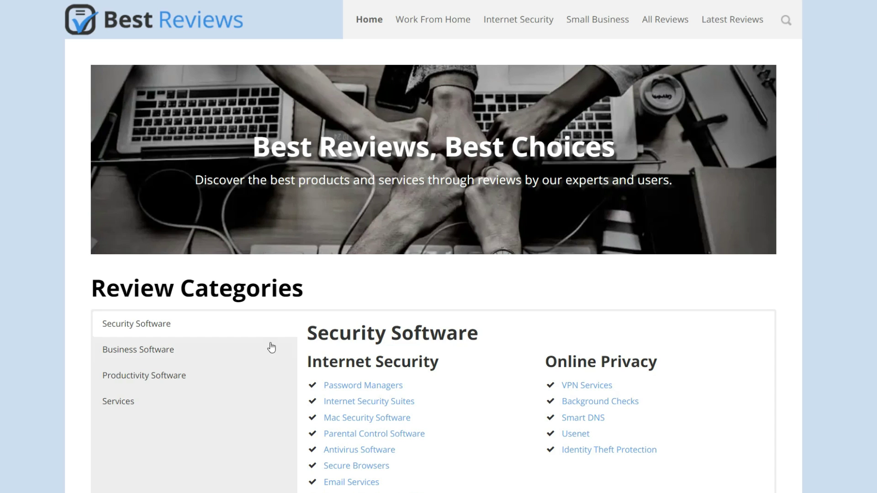
Step: Open Online Project Management Software reviews from the Business Software categories
left_click(271, 351)
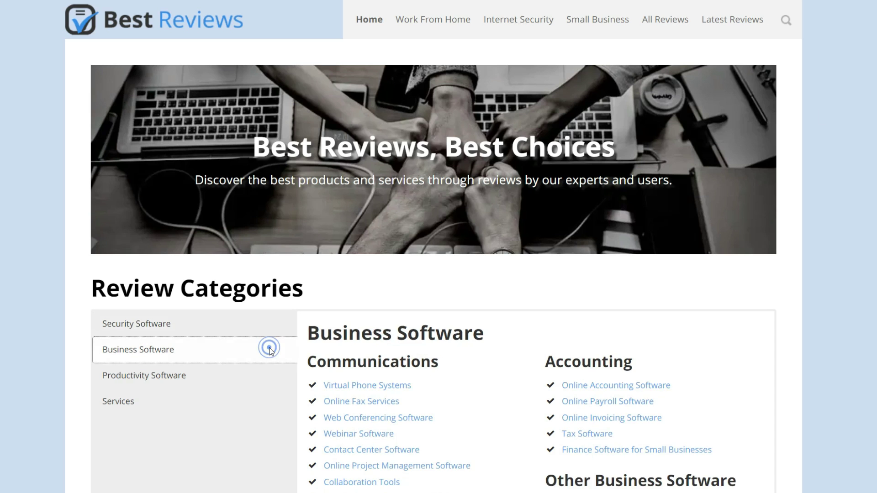
left_click(369, 466)
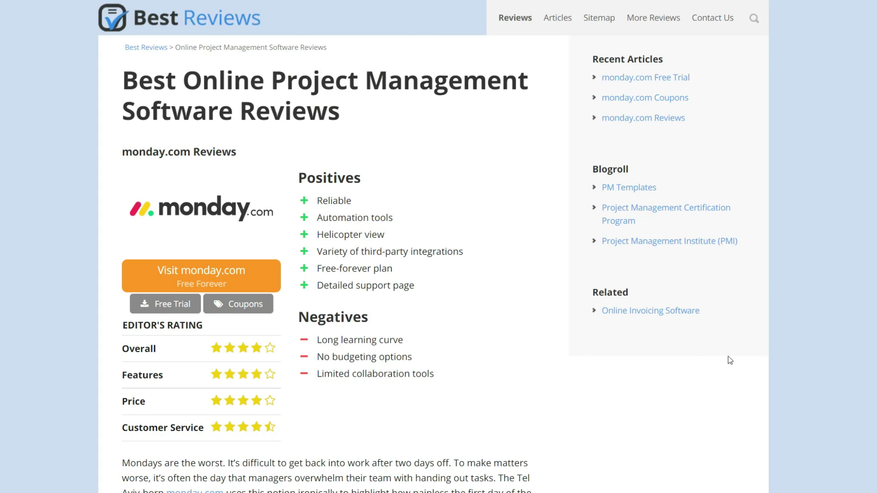